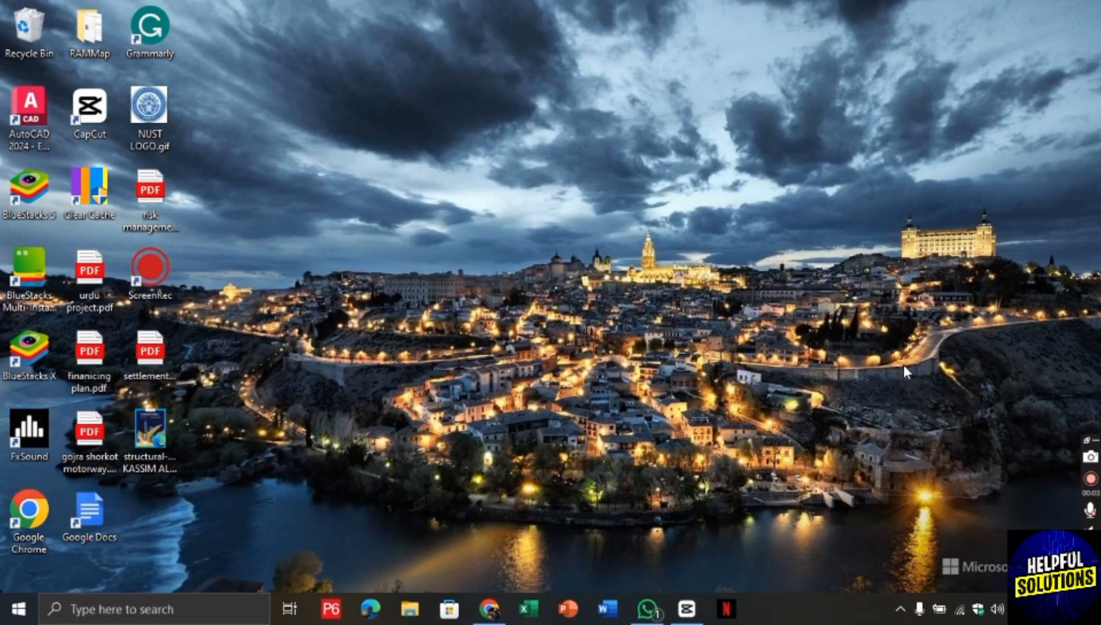
Restore the Chrome window holding the Wix editor from the taskbar
left_click(490, 608)
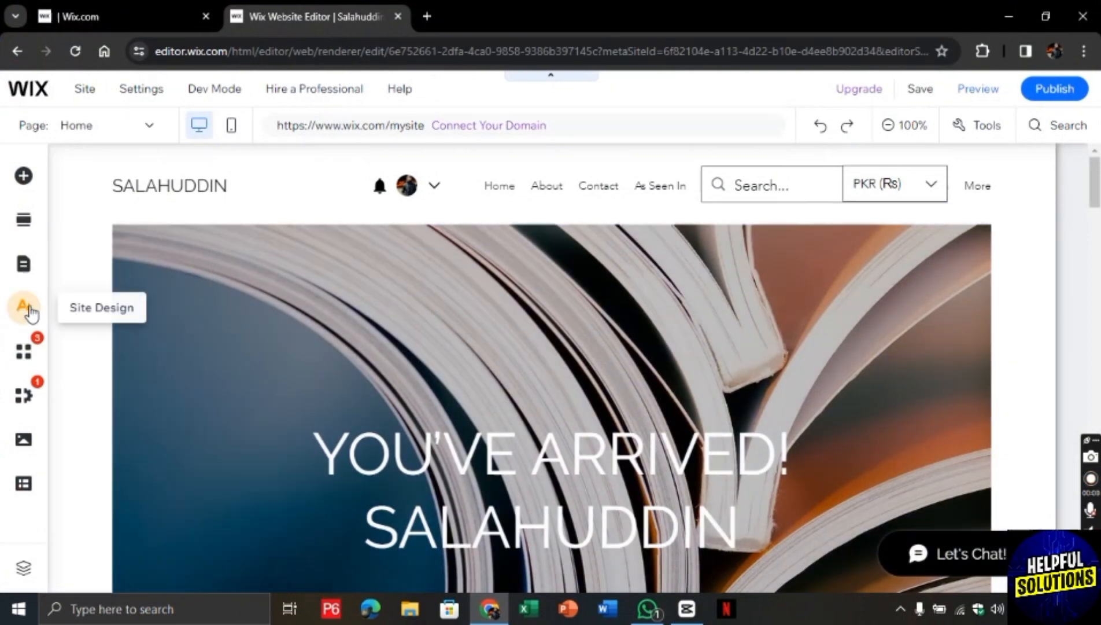
Bring up the Site Design options beside the Home page
left_click(24, 307)
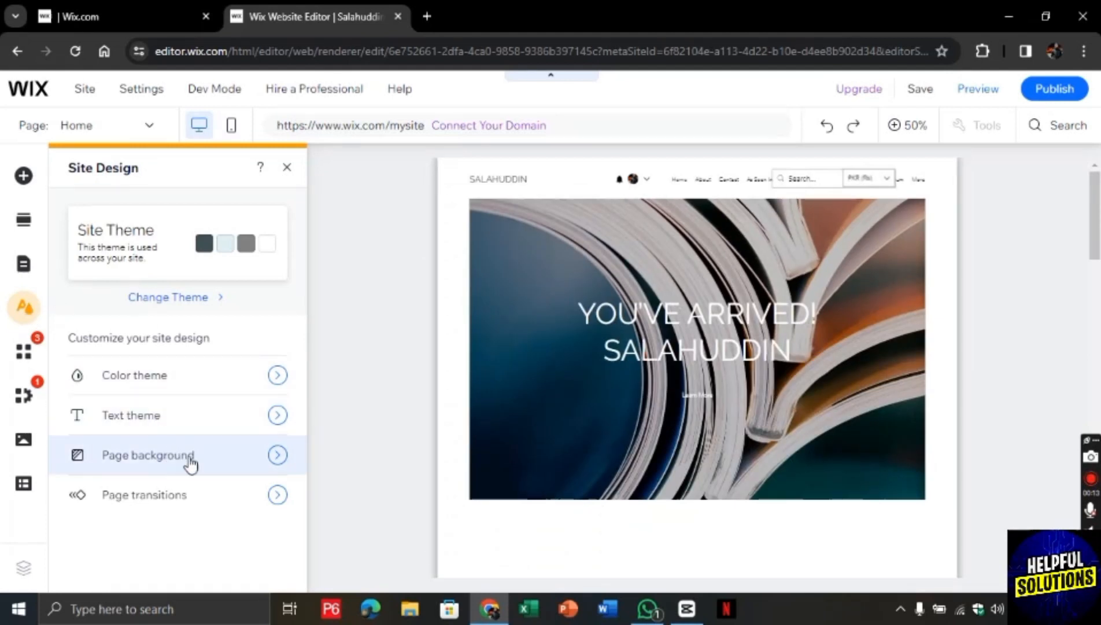
Set the Wooden Hut mountain image as the Home page background, keeping it on Home only
left_click(255, 456)
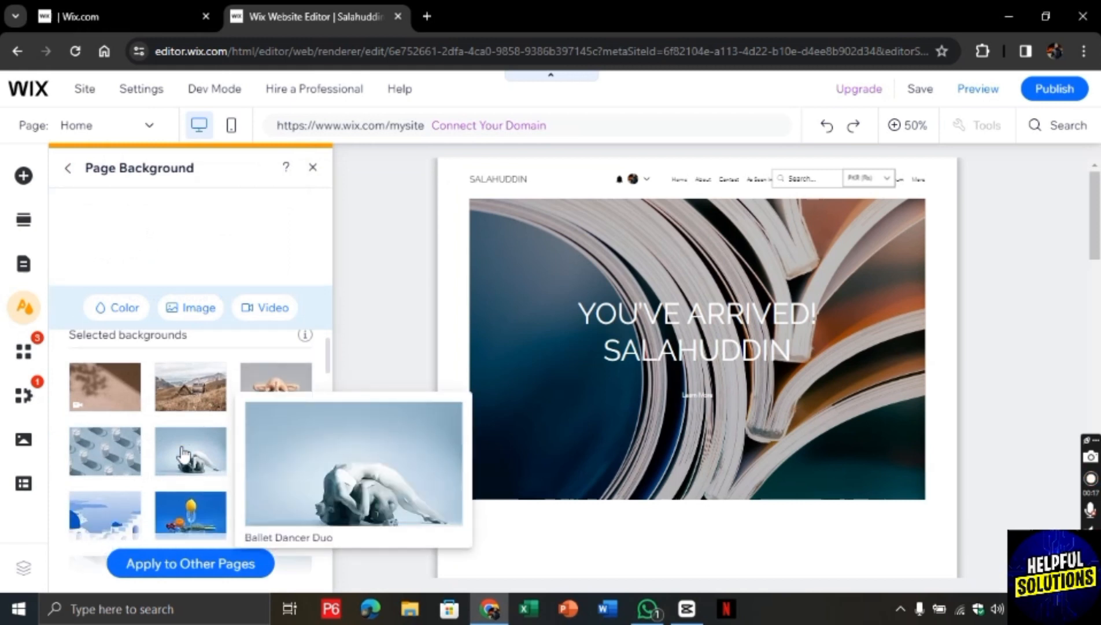
scroll(183, 453, "down", 5)
scroll(184, 454, "down", 5)
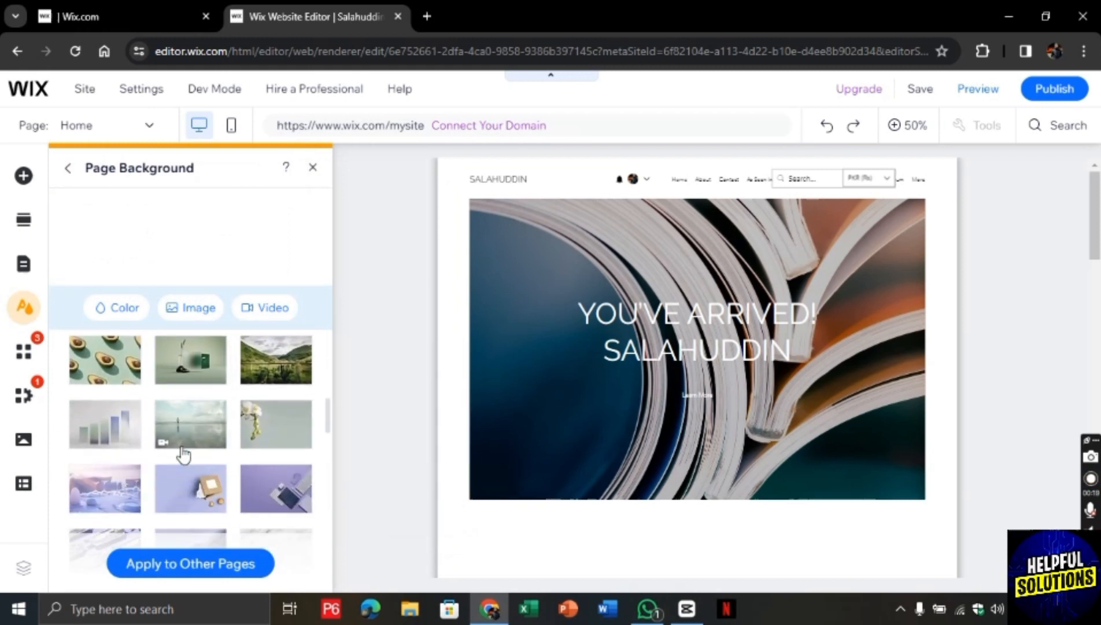
scroll(184, 453, "down", 3)
scroll(183, 454, "up", 2)
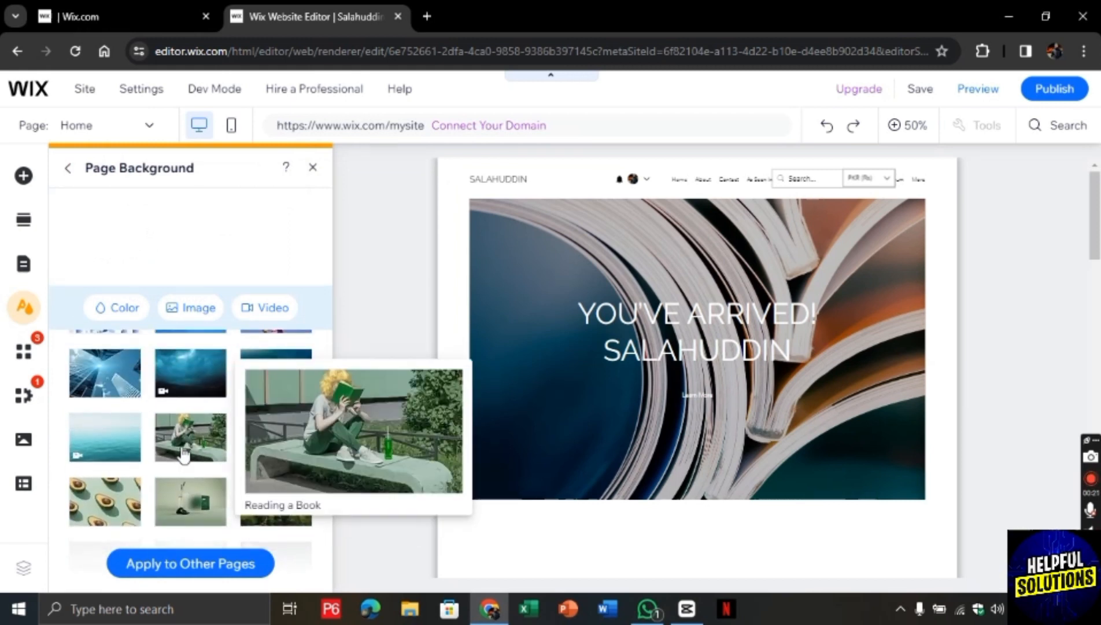
scroll(183, 453, "up", 5)
scroll(184, 454, "up", 5)
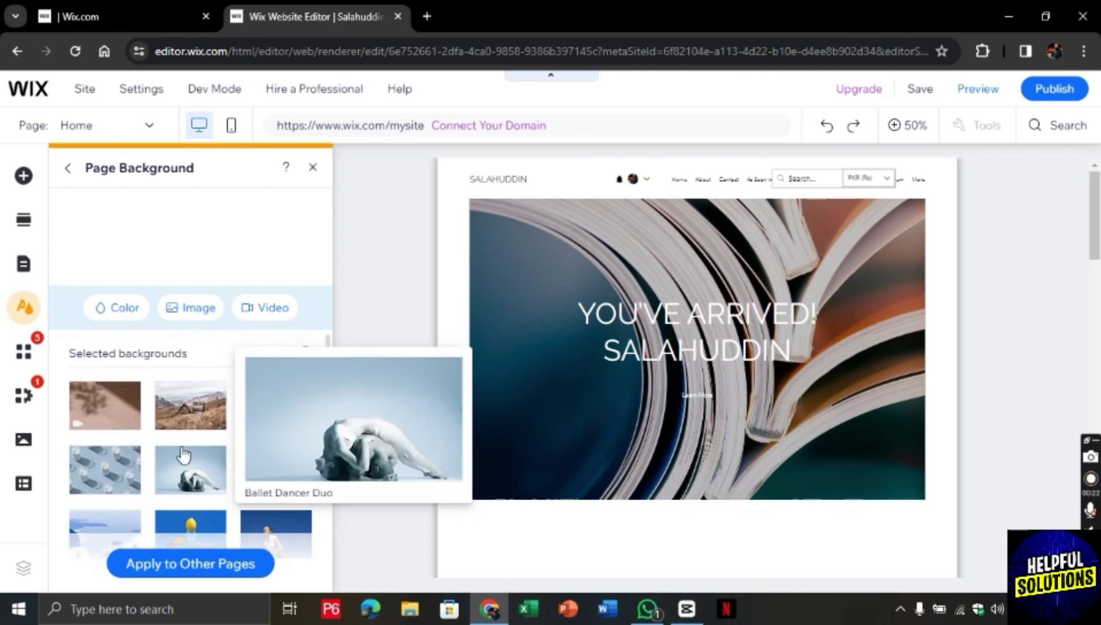
left_click(190, 405)
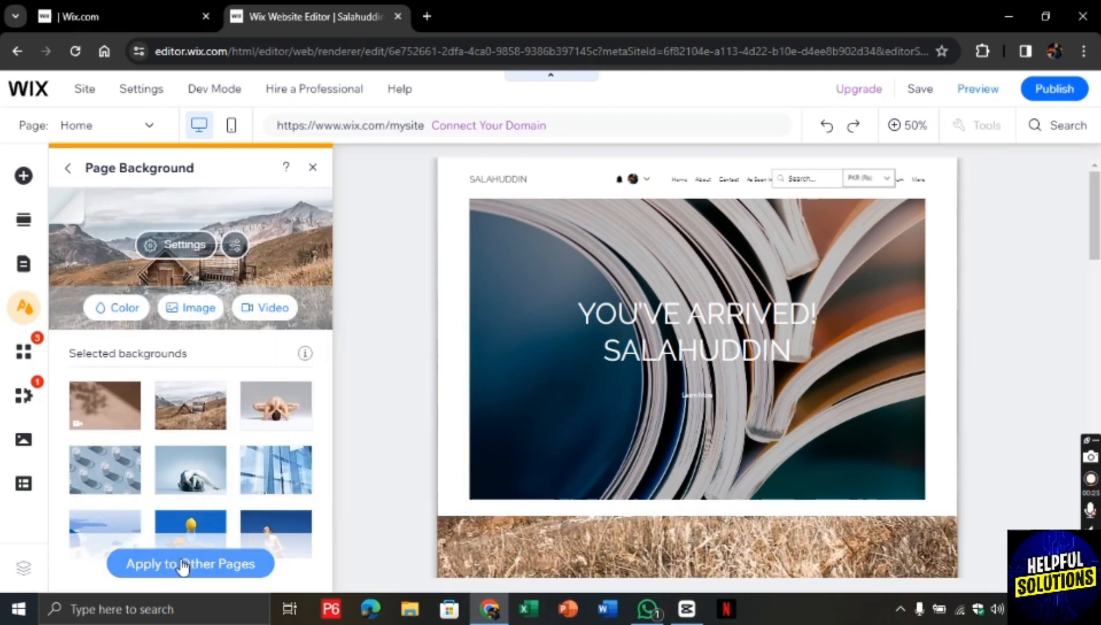
left_click(182, 566)
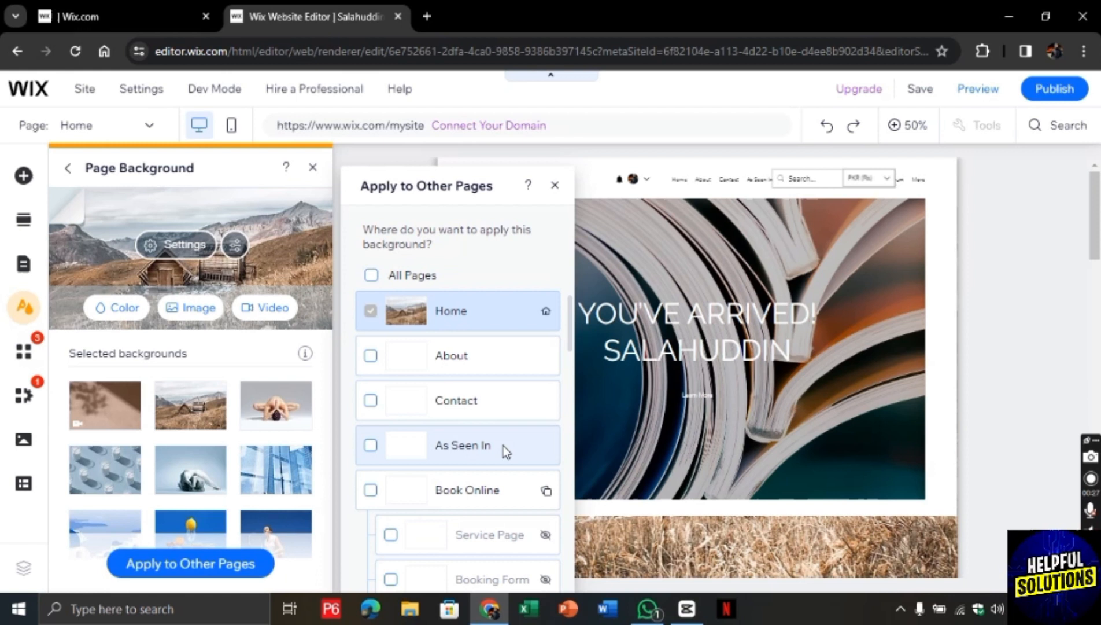
scroll(501, 376, "down", 3)
scroll(502, 376, "down", 2)
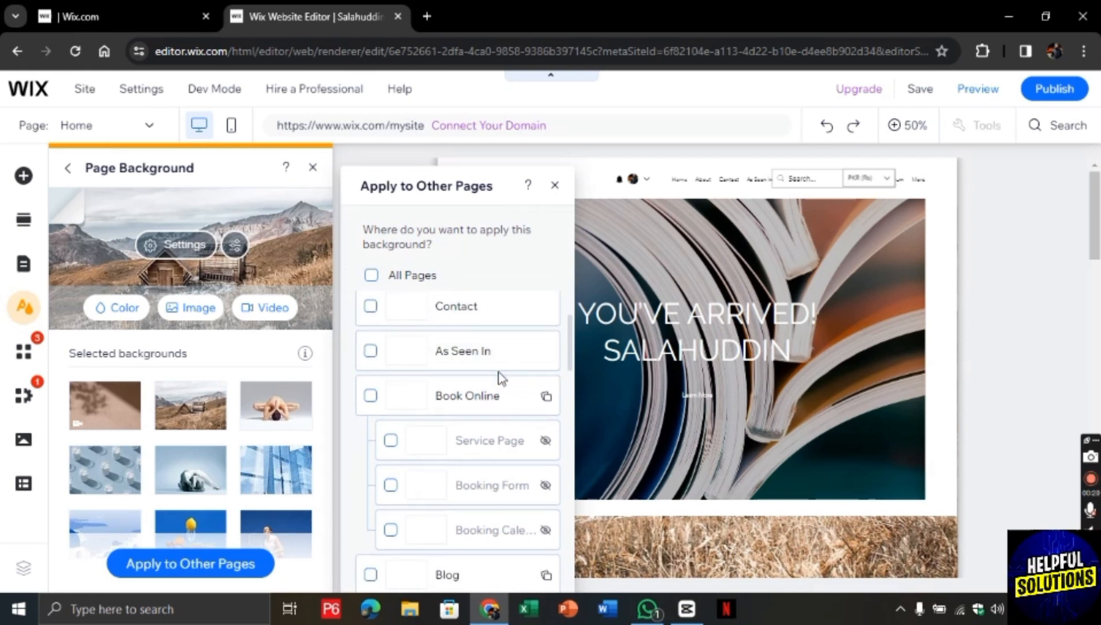
scroll(502, 377, "down", 4)
scroll(502, 376, "down", 3)
scroll(501, 376, "down", 3)
scroll(501, 376, "down", 2)
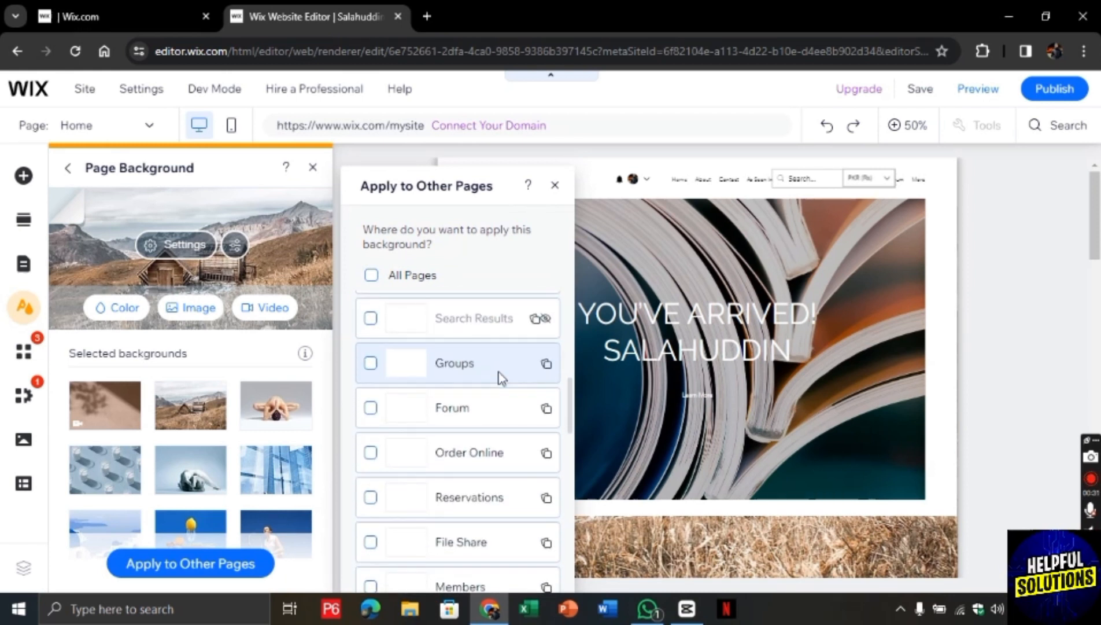
scroll(501, 376, "down", 3)
left_click(555, 185)
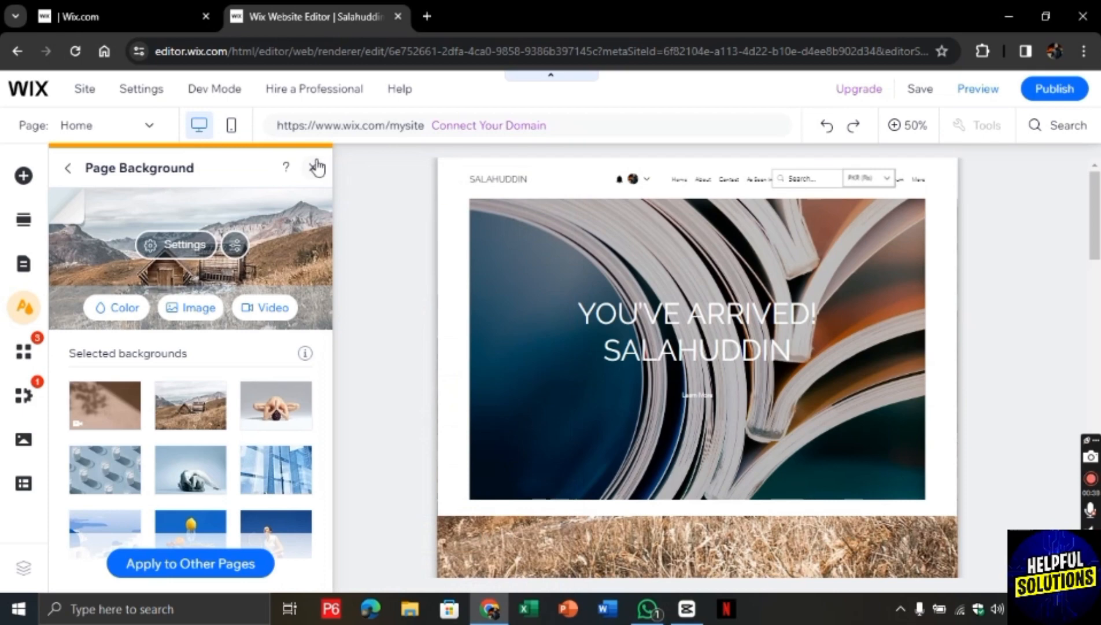
Close the Page Background settings so the wooden hut scene shows behind the page sections
left_click(315, 168)
scroll(527, 426, "down", 3)
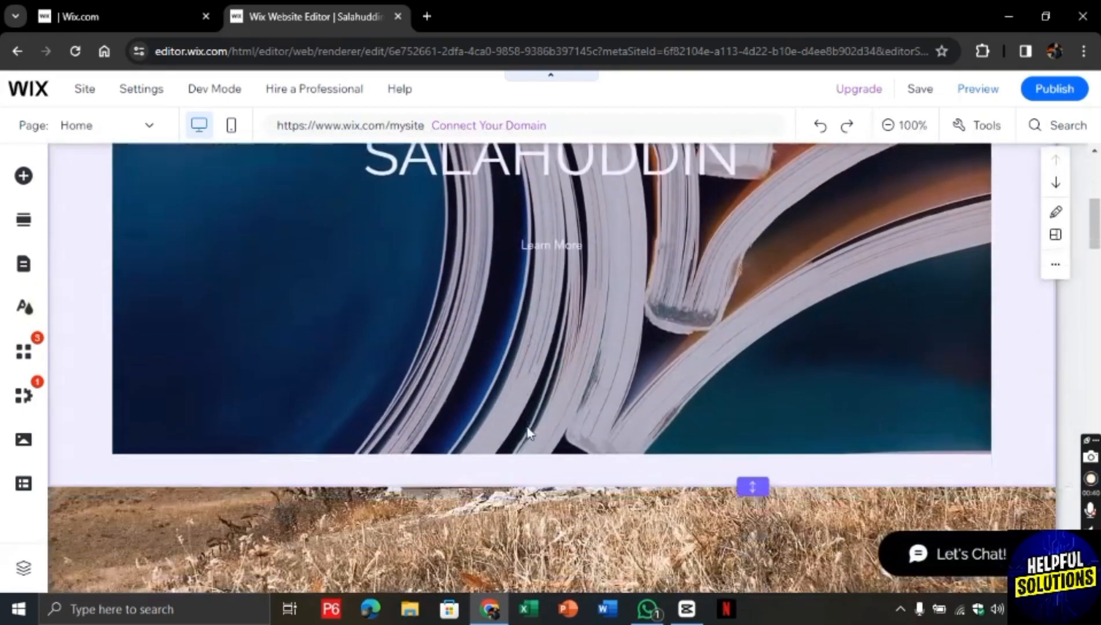
scroll(527, 431, "down", 4)
scroll(527, 430, "down", 3)
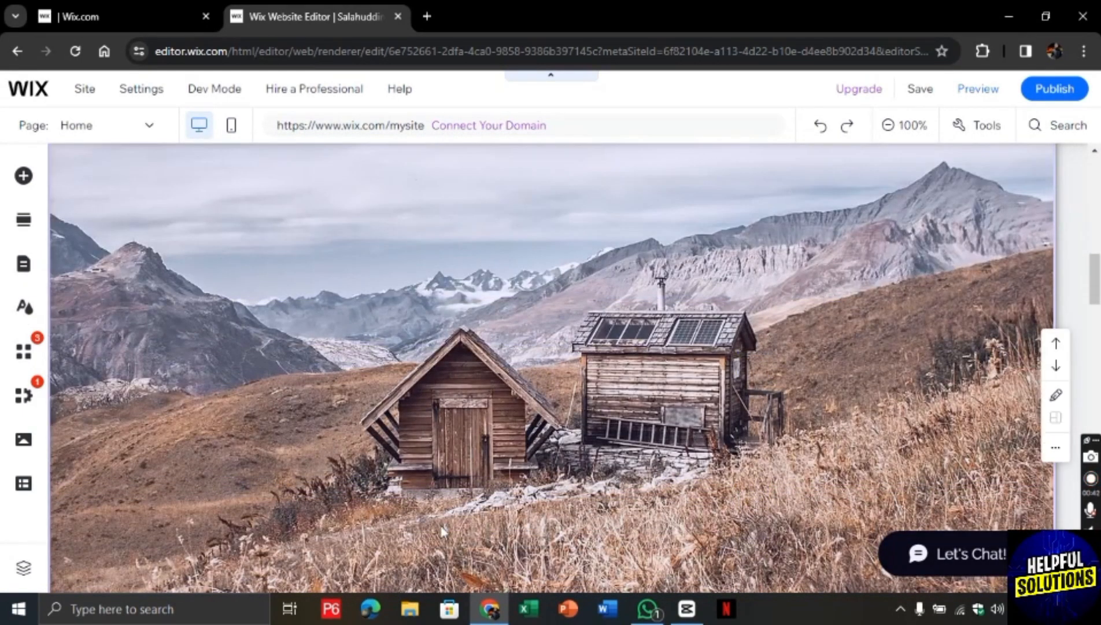
scroll(441, 532, "down", 3)
scroll(441, 531, "down", 4)
scroll(440, 532, "down", 3)
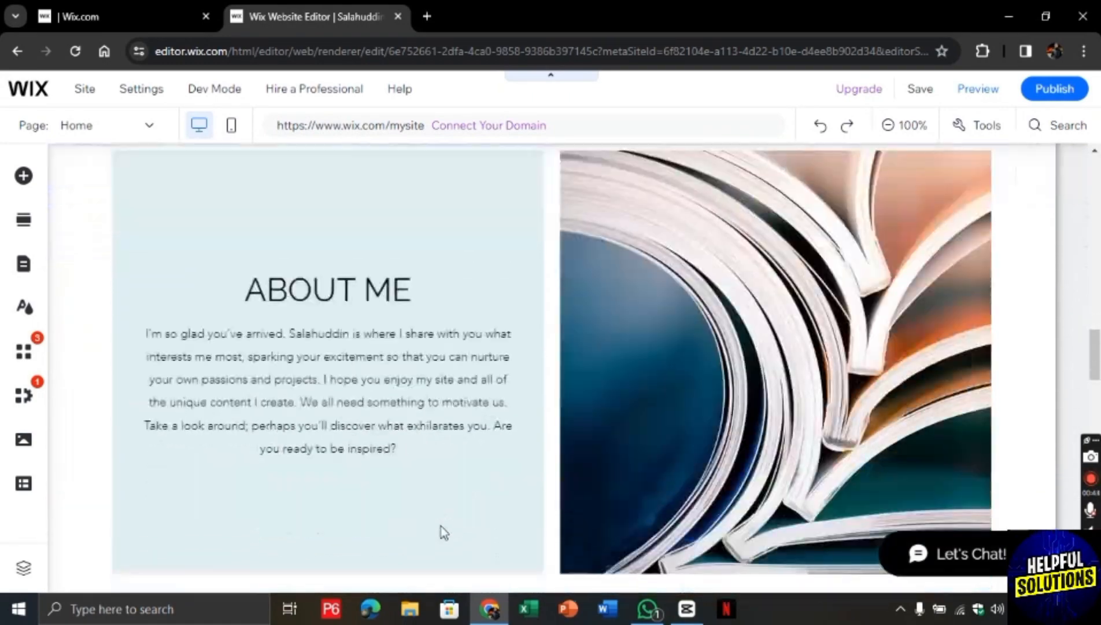